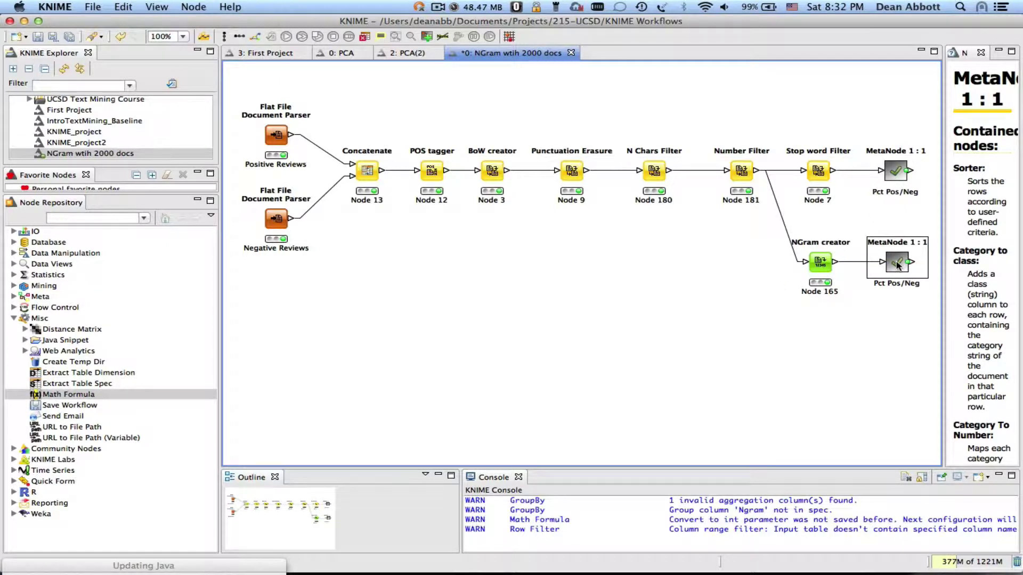
Inspect the NGram creator node's settings and close them unchanged
double_click(821, 261)
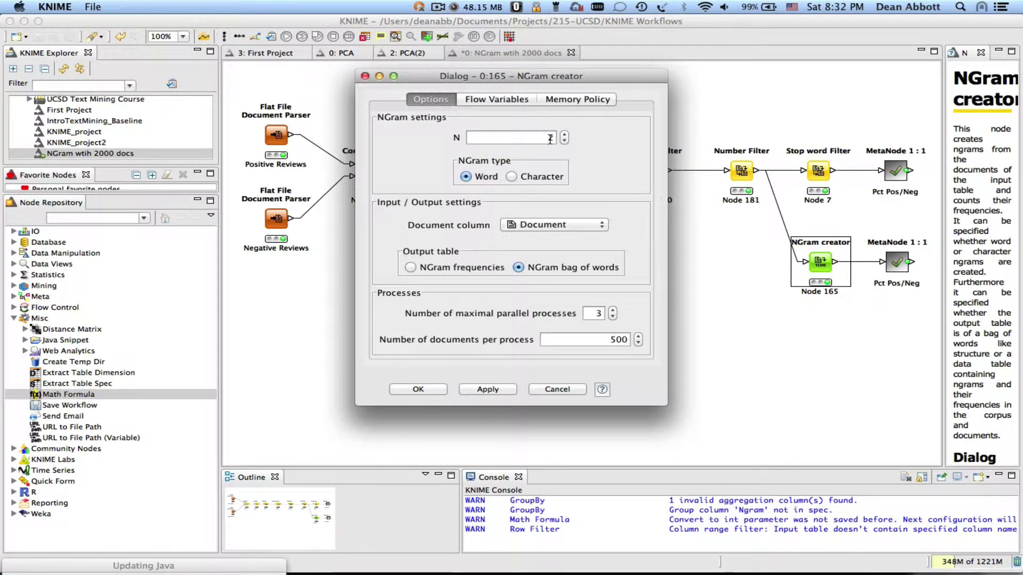
left_click(552, 392)
Enter the Pct Pos/Neg metanode and view Groupby NGram-Document aggregation options with widened column names
double_click(897, 267)
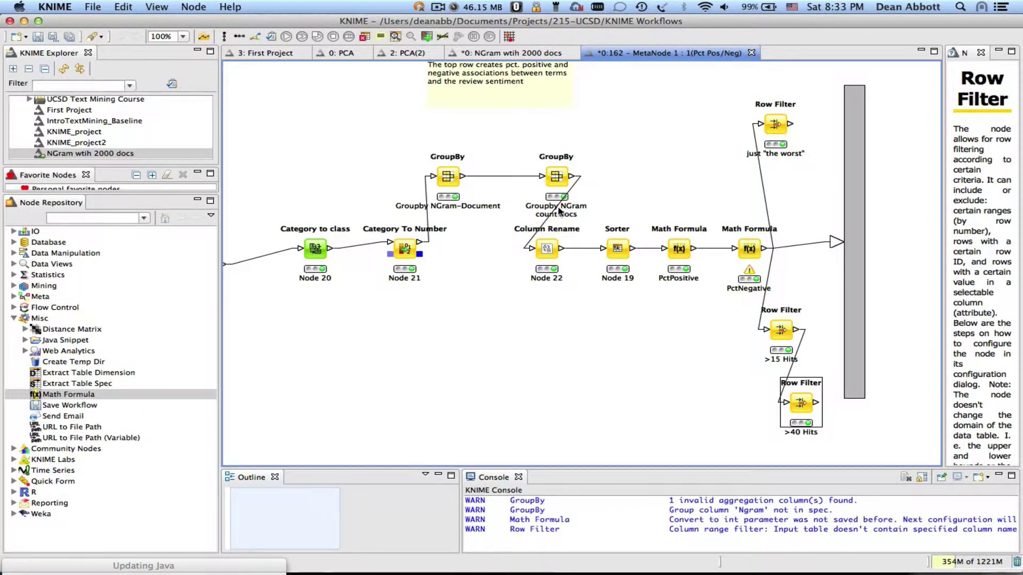
left_click(452, 179)
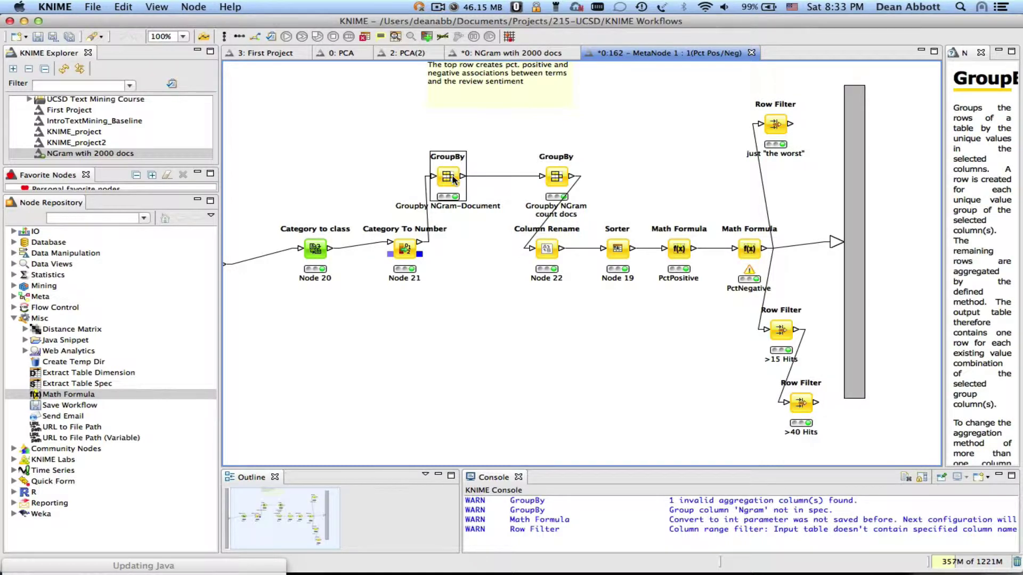
double_click(452, 178)
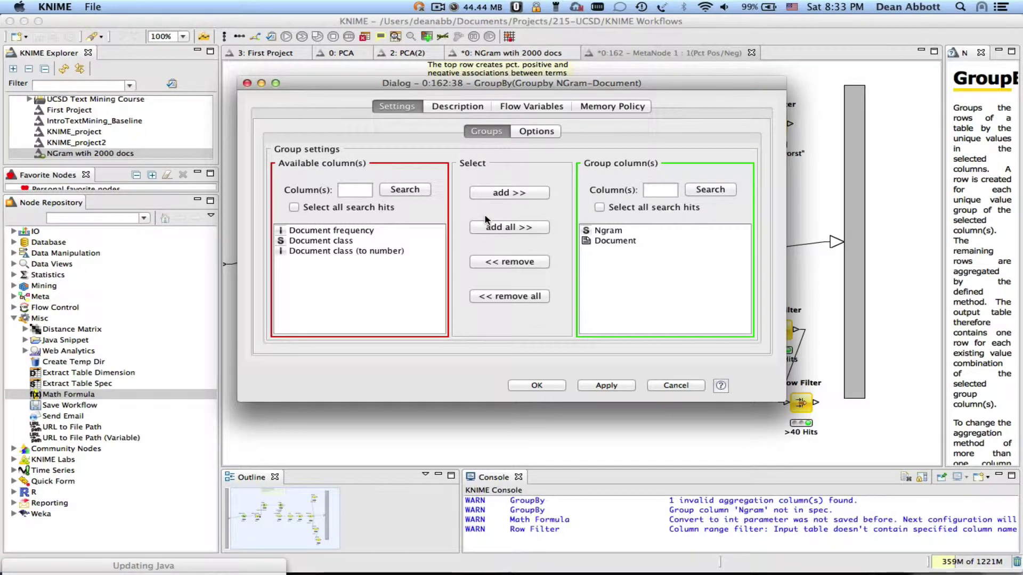
left_click(539, 133)
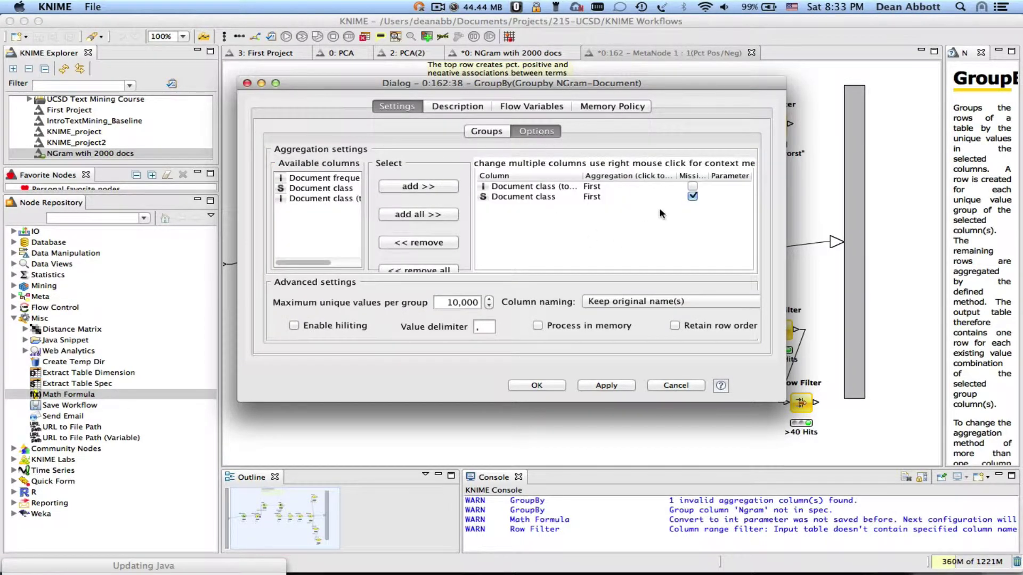
left_click_drag(583, 176, 615, 176)
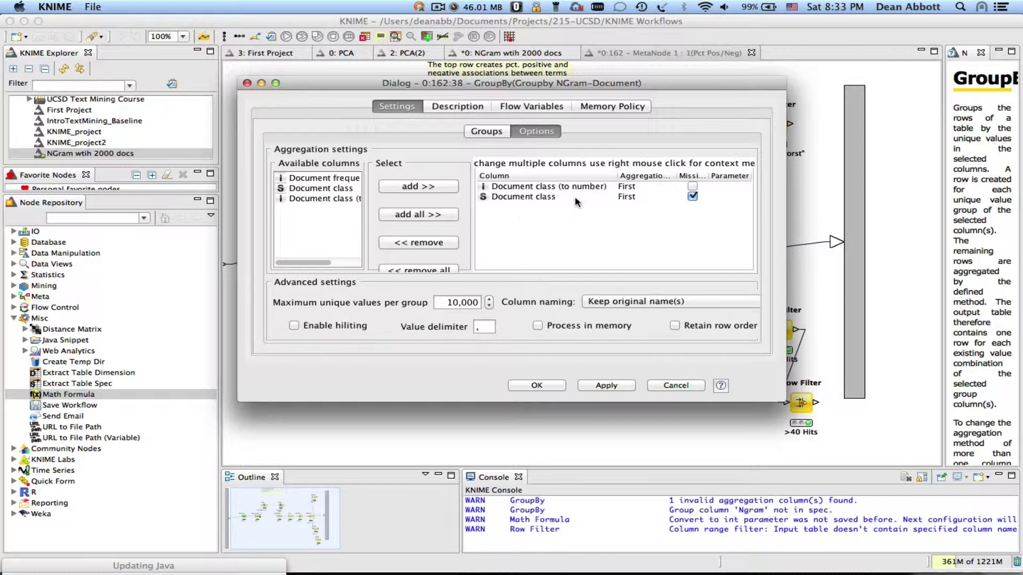
Cancel the first GroupBy dialog and nudge the Groupby NGram count docs node slightly left
left_click(678, 386)
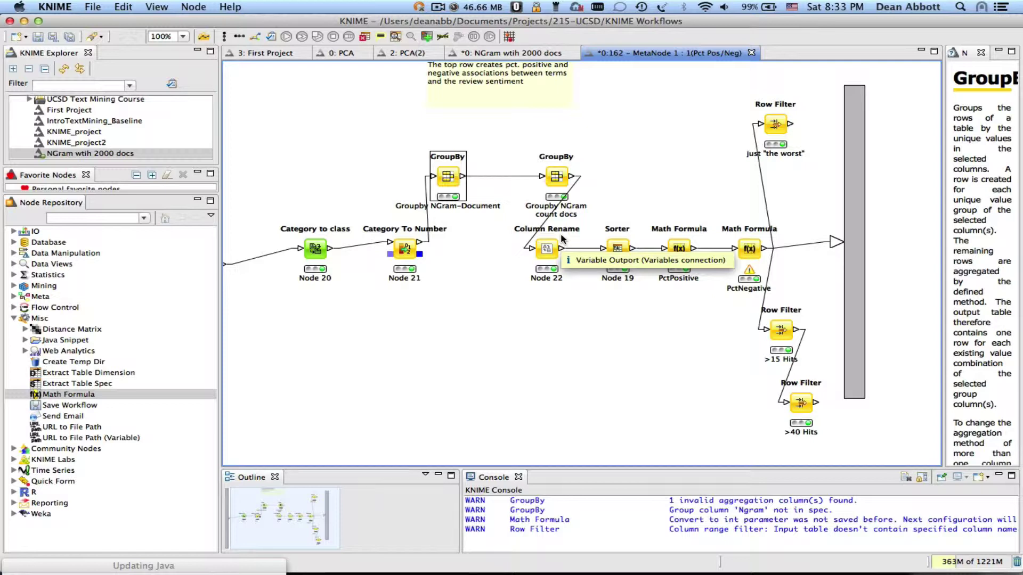
left_click(553, 177)
left_click_drag(553, 177, 543, 178)
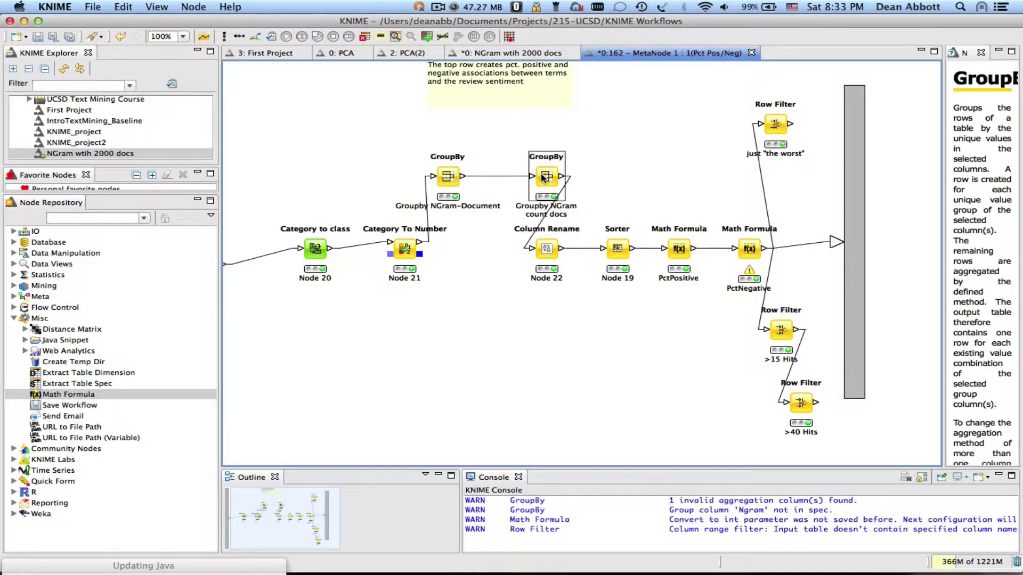
Check the Groupby NGram count docs aggregation options with full column names, then cancel
double_click(542, 178)
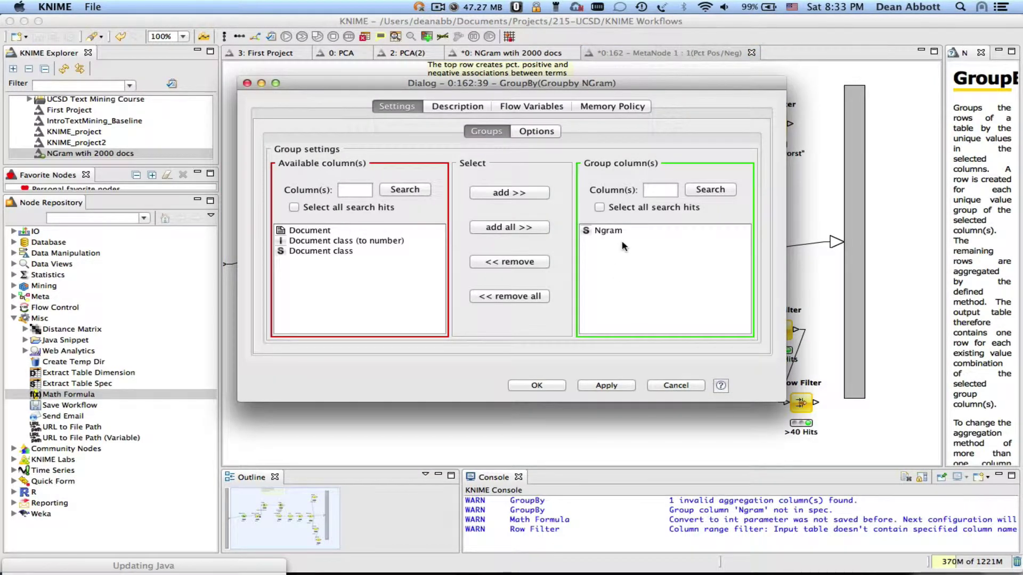
left_click(546, 132)
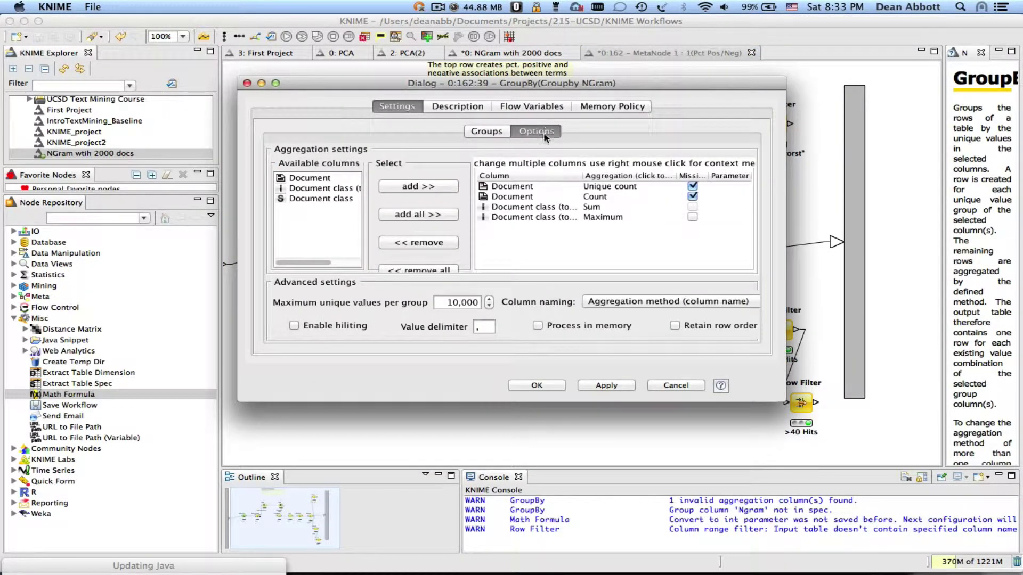
left_click_drag(583, 175, 600, 175)
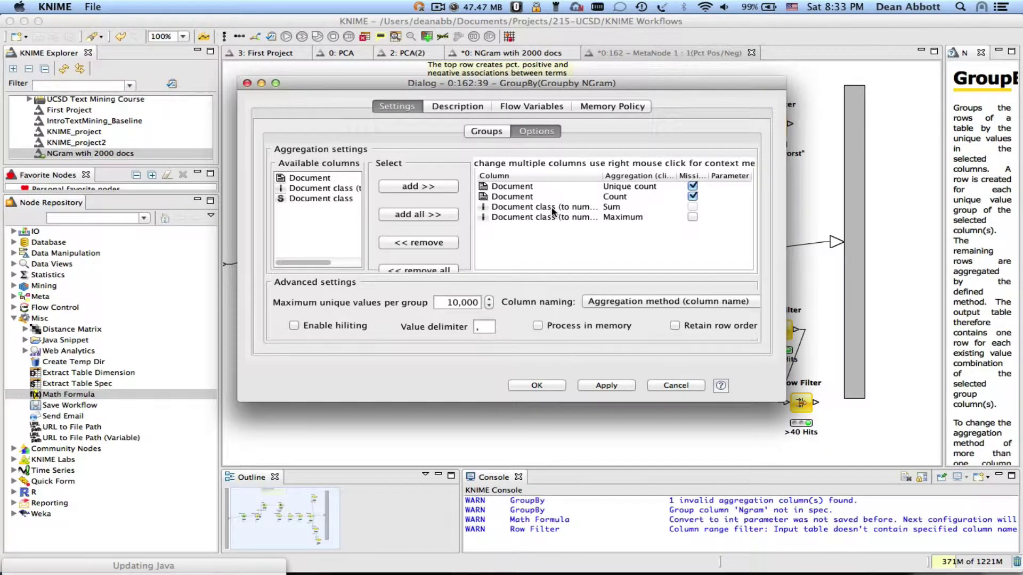
left_click_drag(606, 176, 624, 176)
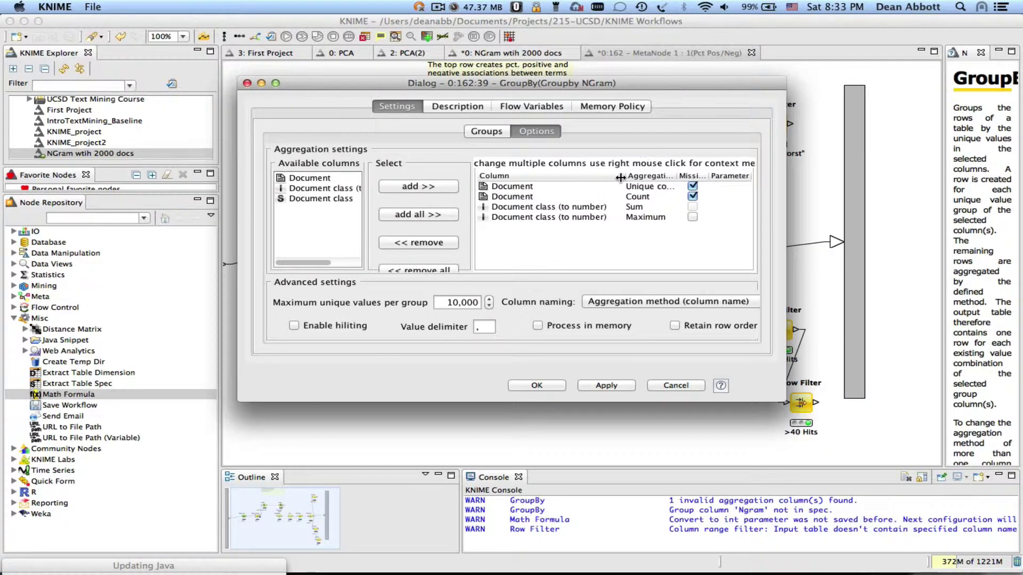
left_click(674, 388)
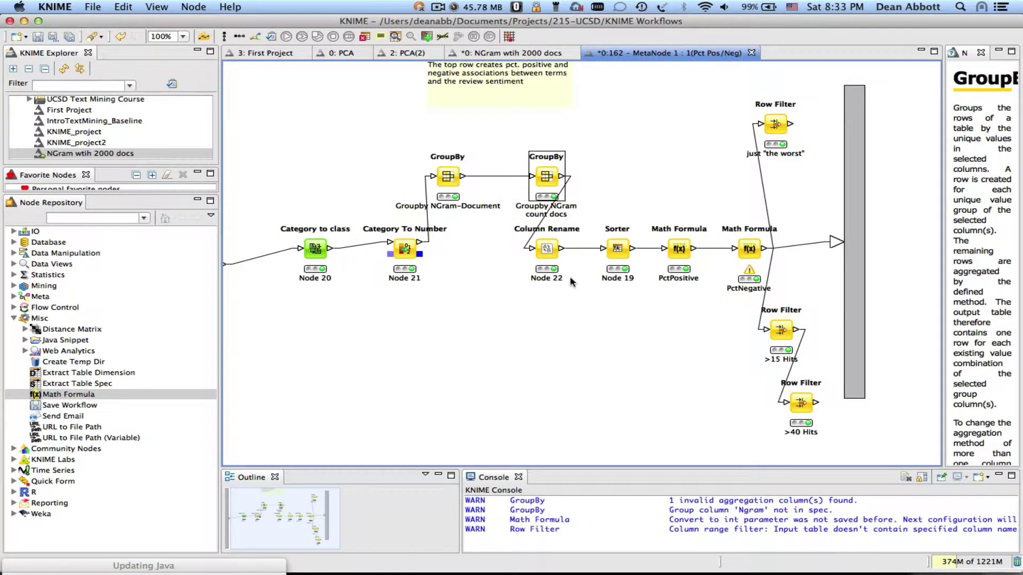
double_click(549, 249)
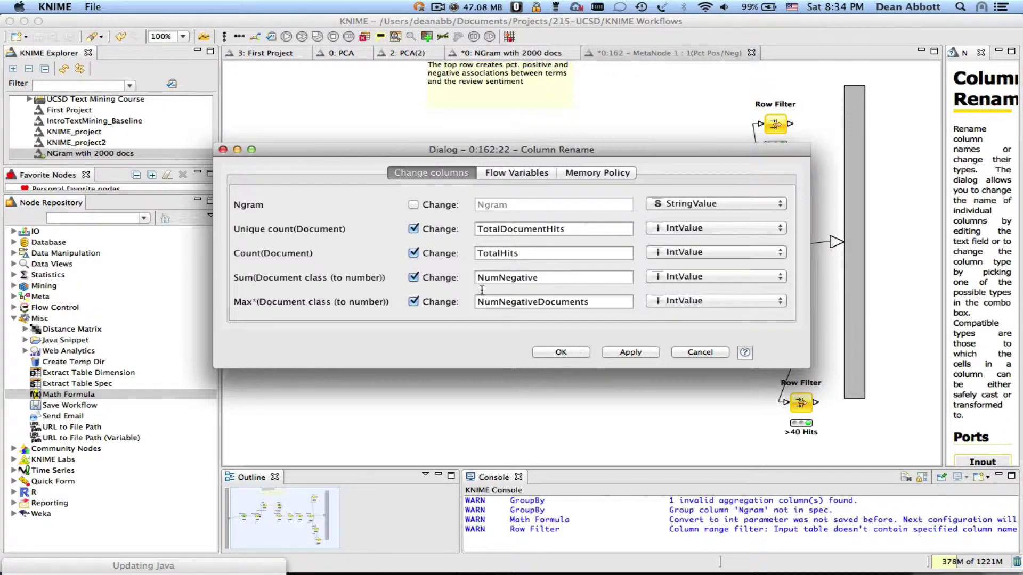
left_click(700, 352)
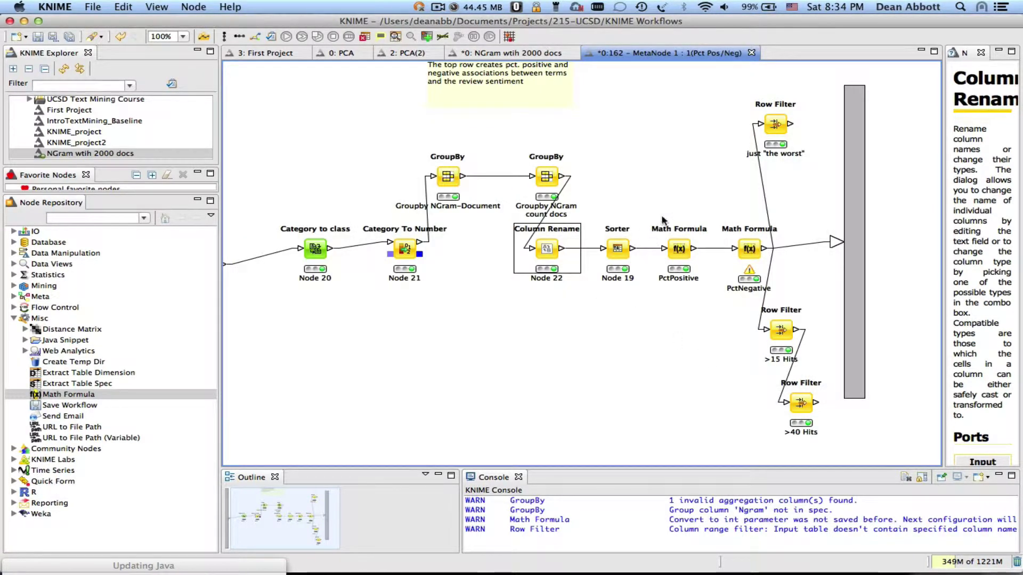
double_click(675, 252)
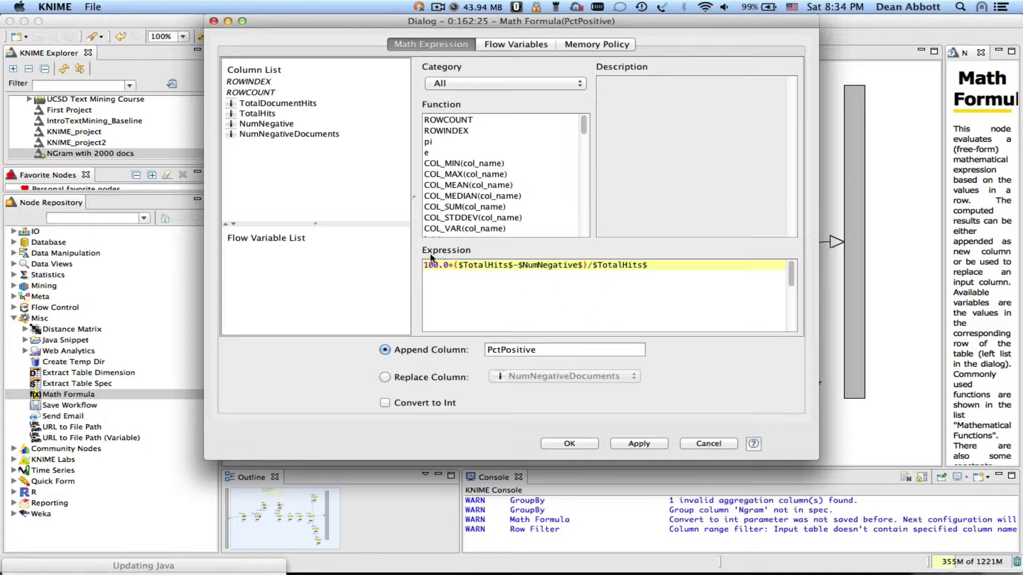
left_click(707, 443)
left_click(743, 251)
Open the PctNegative Math Formula node and delete its existing expression
double_click(746, 251)
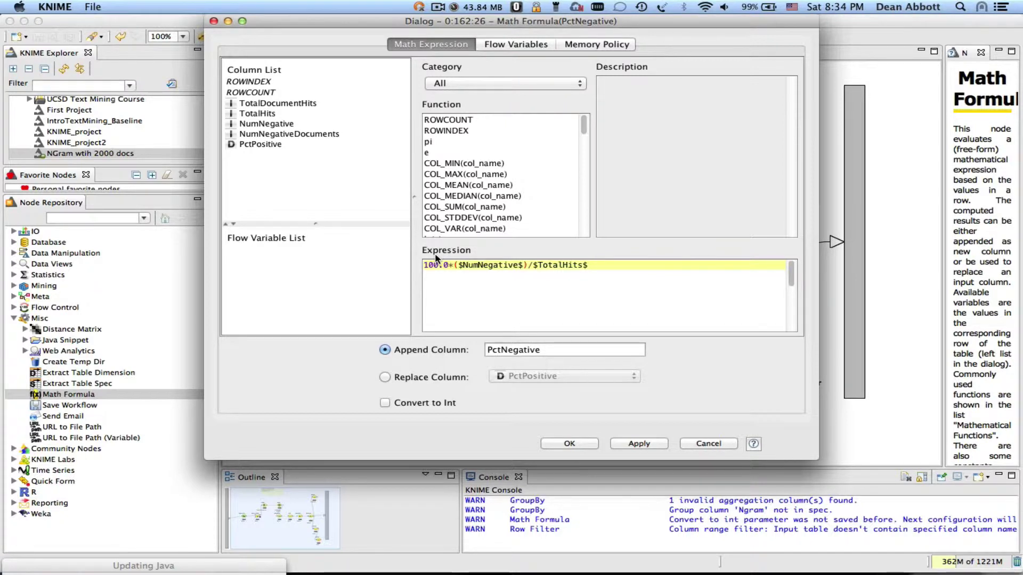
left_click(632, 263)
left_click_drag(631, 263, 449, 243)
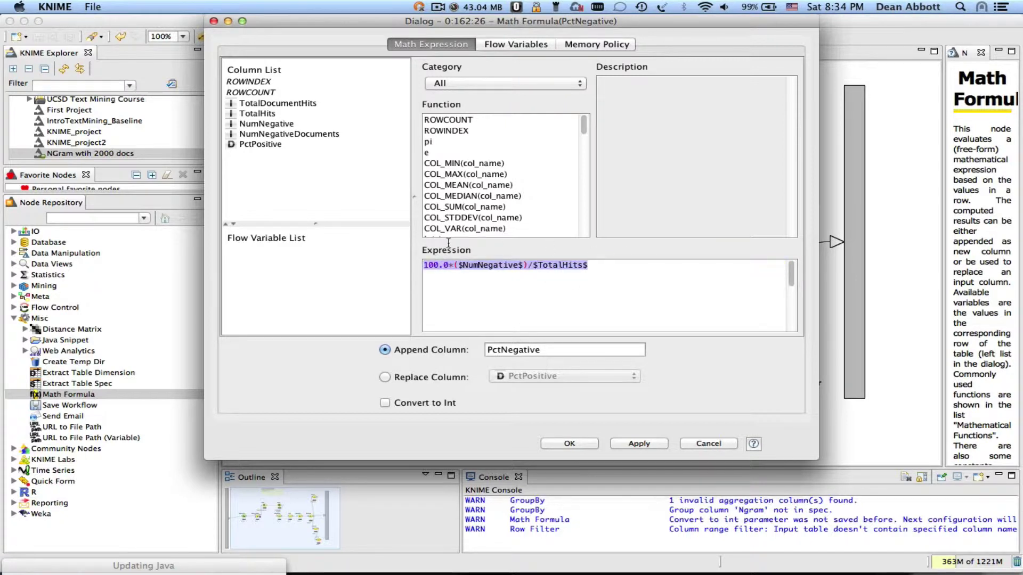
key("BackSpace")
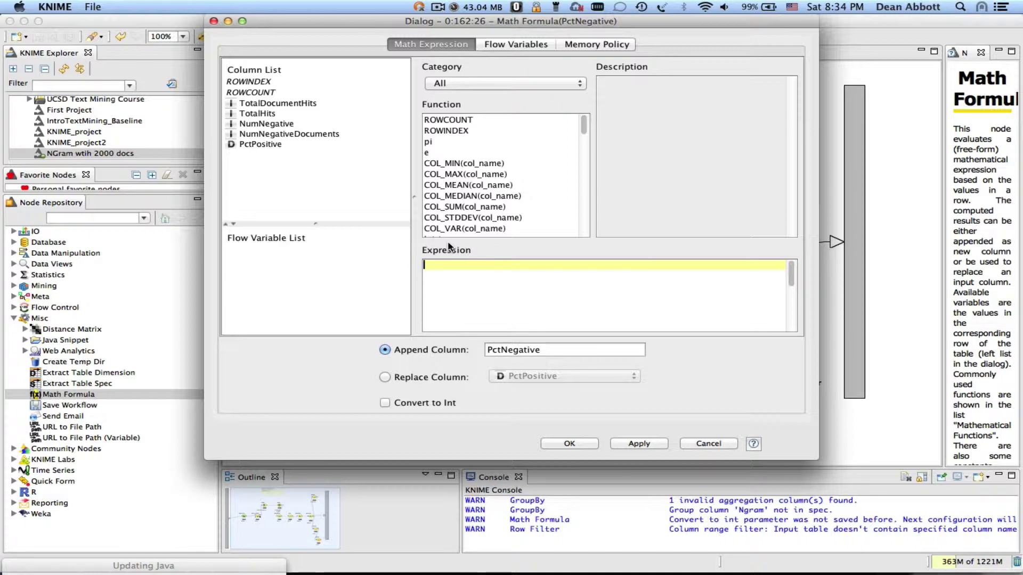
Build the expression 100.0*$NumNegative$/$TotalHits$, then cancel without applying
double_click(259, 125)
type("/")
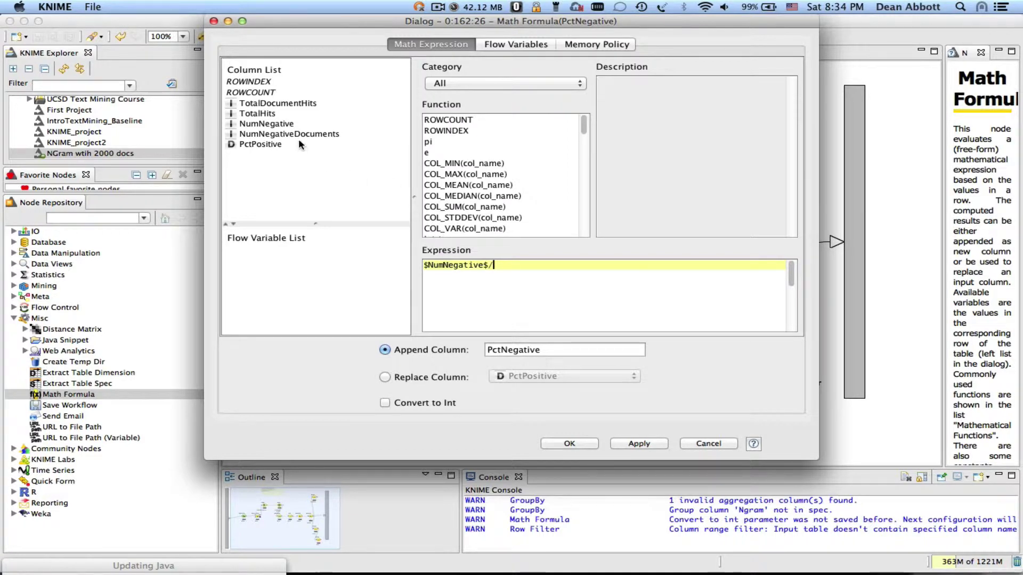
double_click(268, 114)
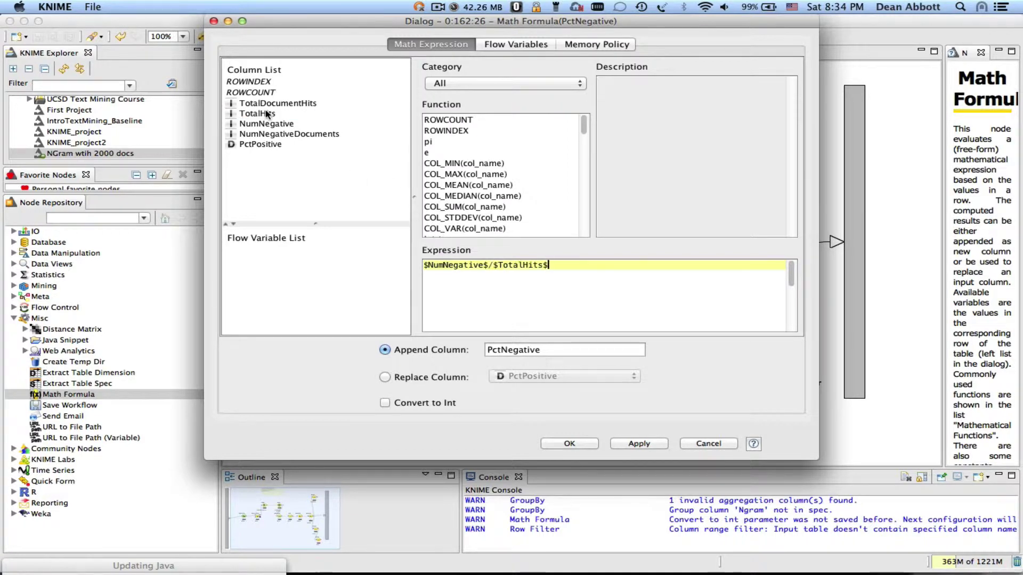
left_click(426, 266)
type("100")
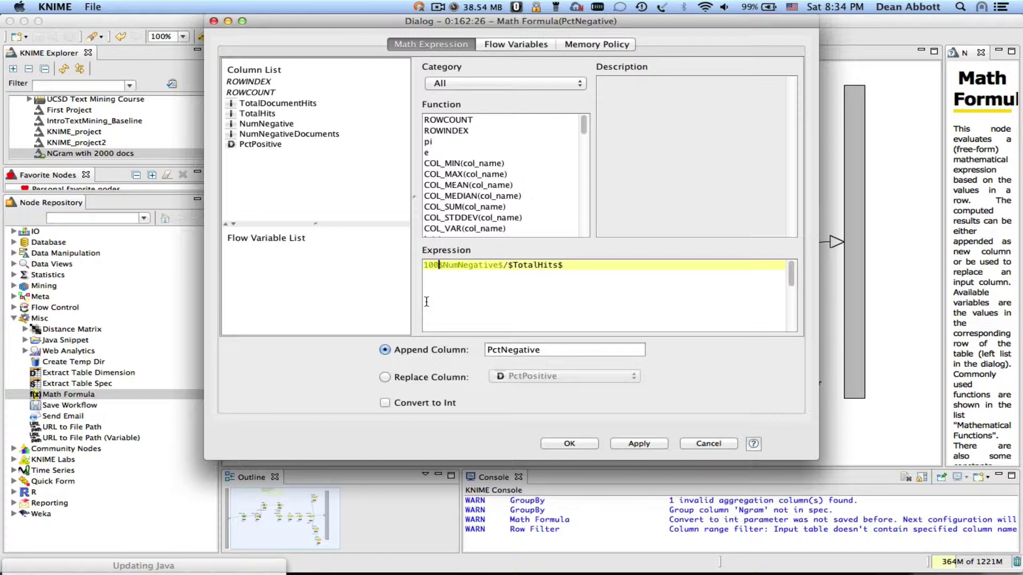
type("*")
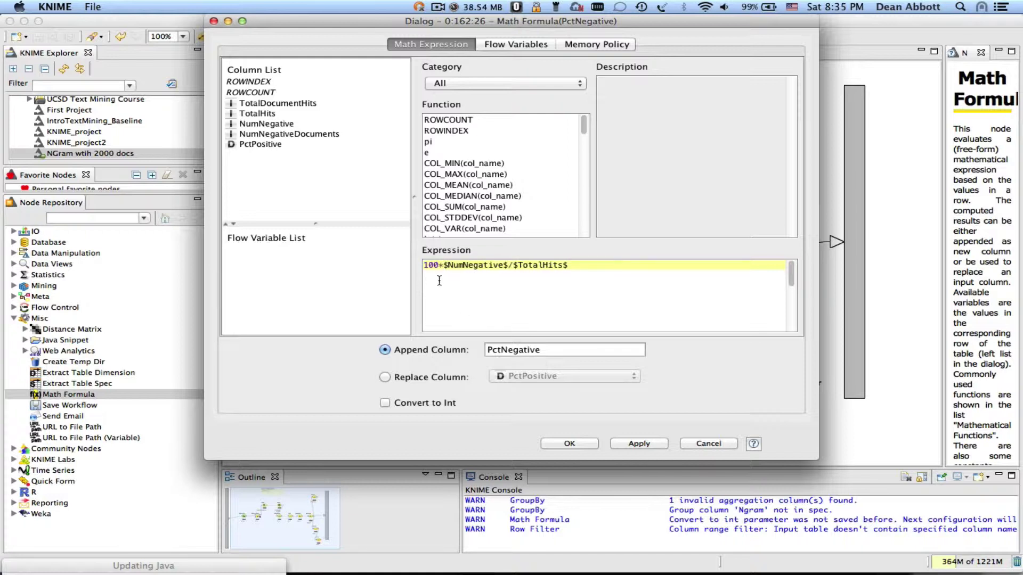
key("BackSpace")
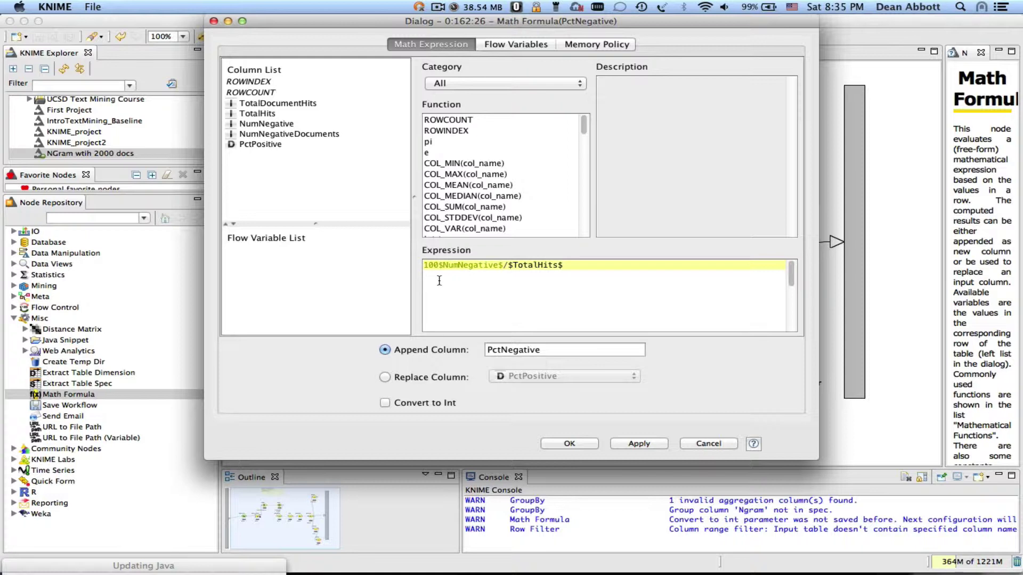
type(".0")
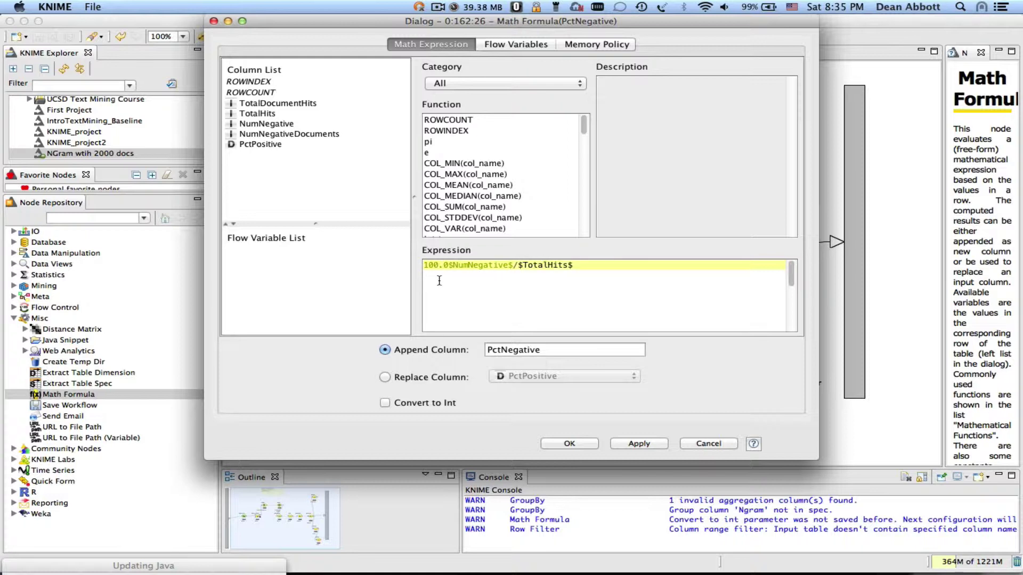
type("*")
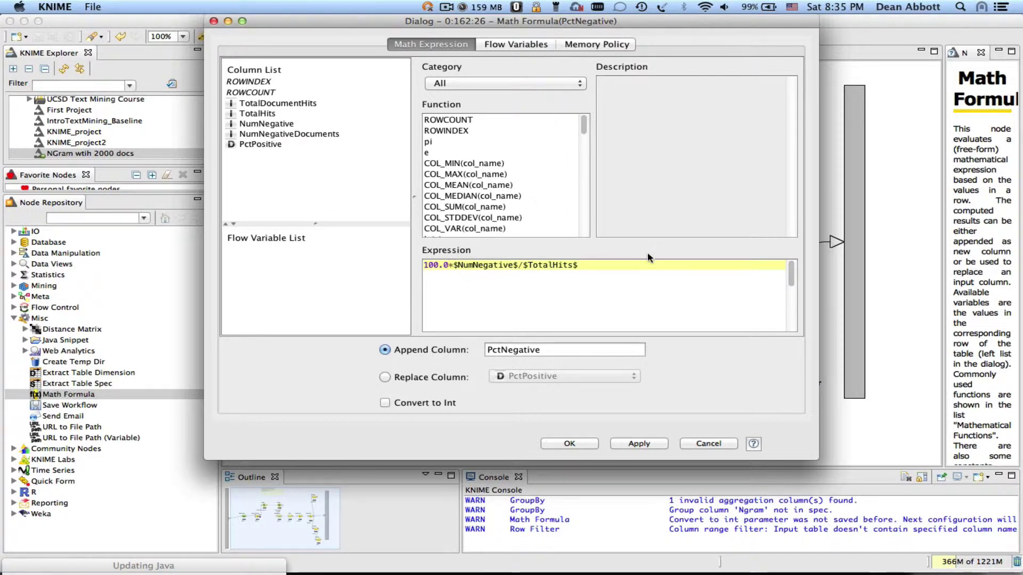
left_click(705, 444)
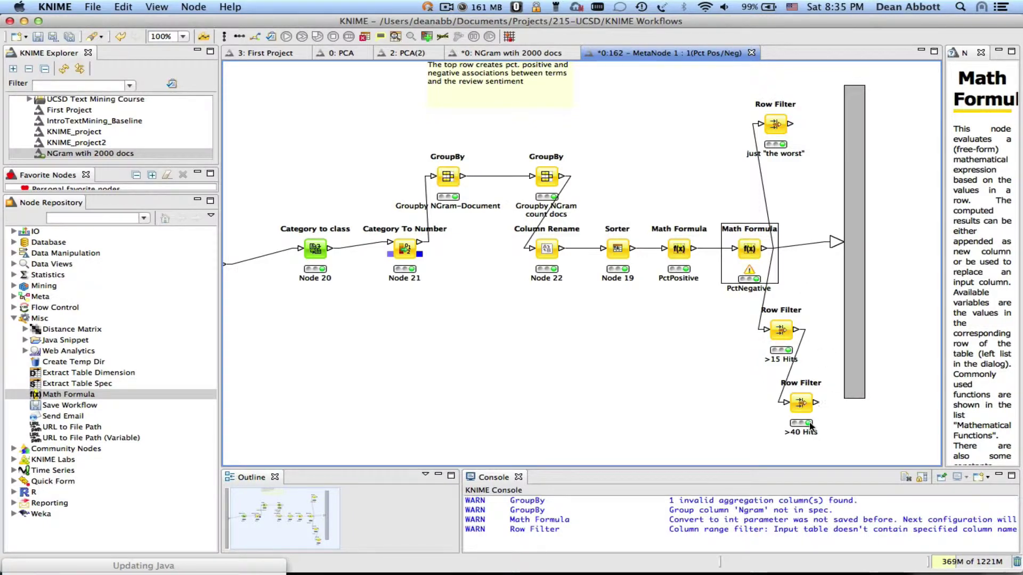
double_click(797, 404)
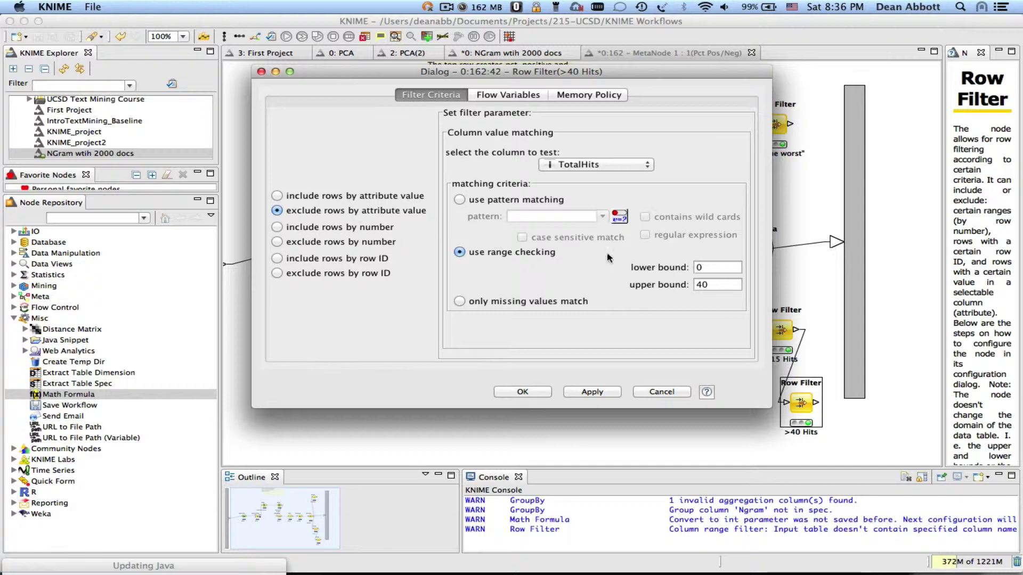
left_click(672, 392)
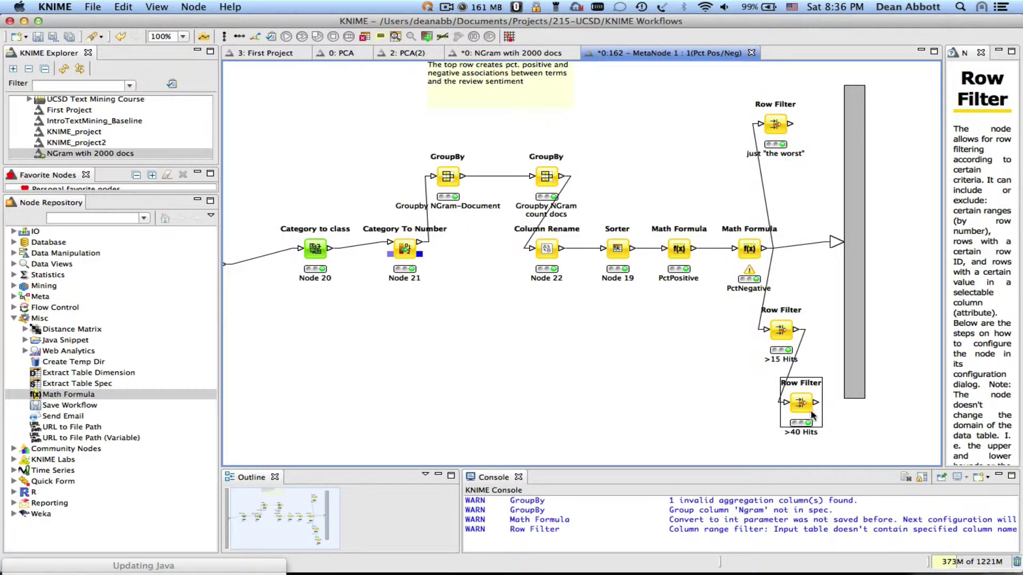
Open the >40 Hits filtered table, reorder its columns and widen the TotalHits column
right_click(803, 408)
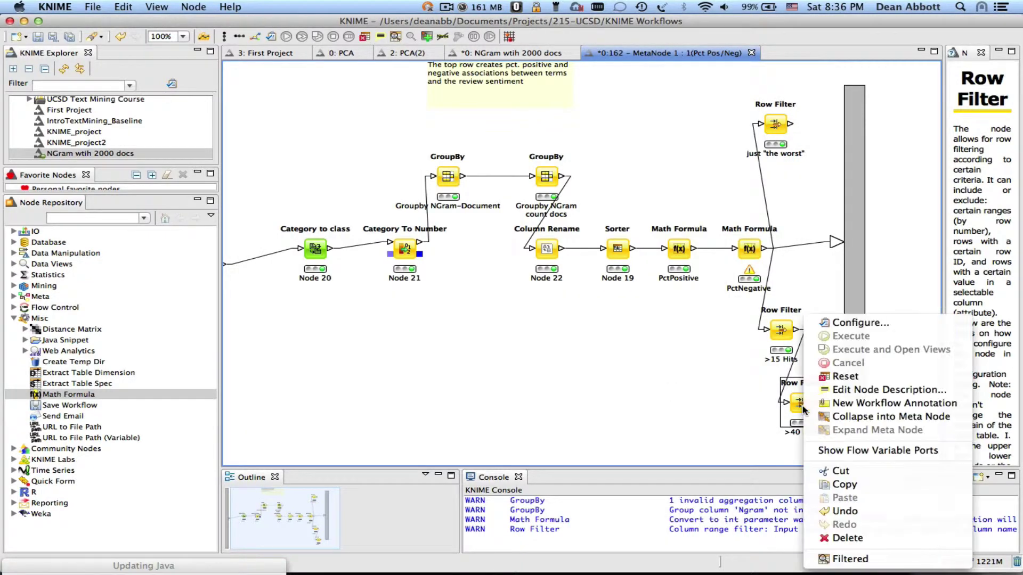
left_click(846, 559)
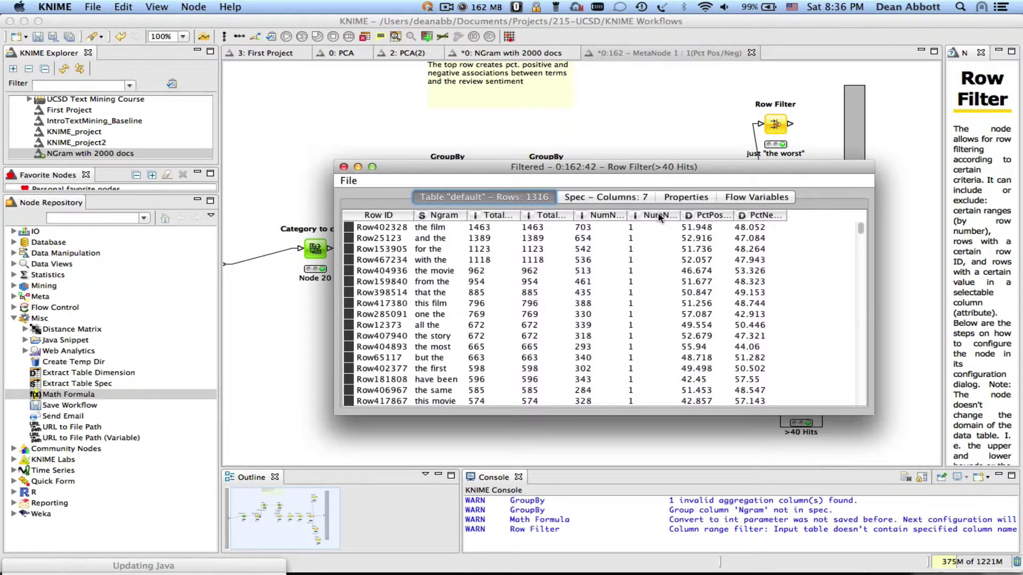
left_click_drag(657, 215, 854, 215)
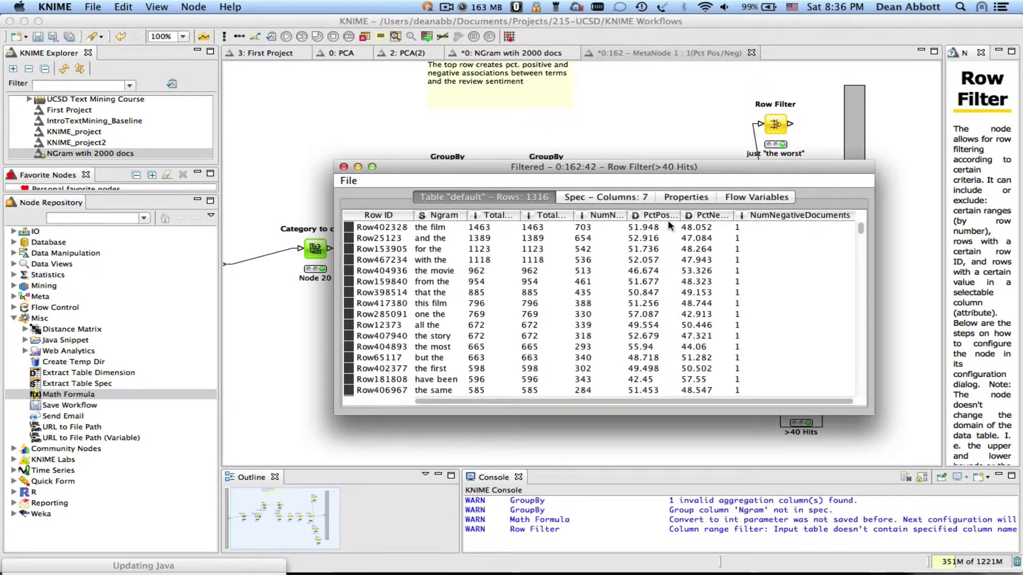
left_click_drag(525, 215, 753, 226)
left_click_drag(717, 168, 547, 122)
left_click_drag(703, 205, 861, 208)
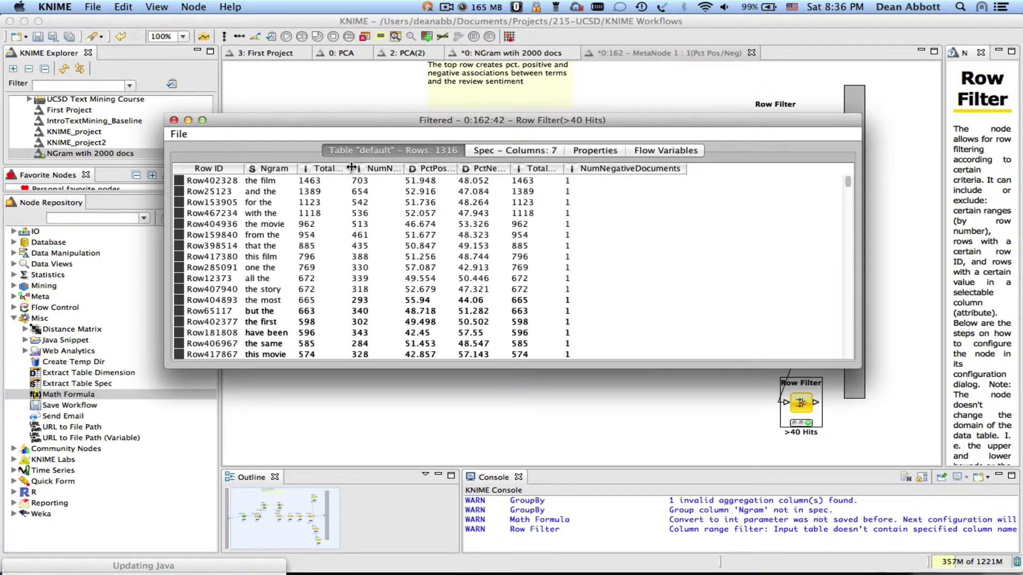
left_click_drag(351, 168, 657, 169)
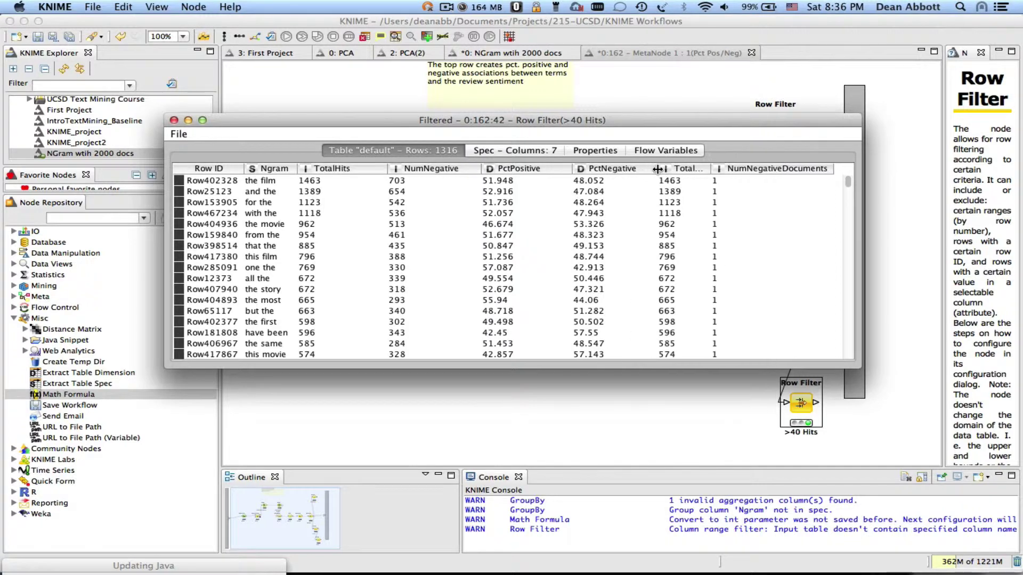
Sort the rows descending by PctPositive, then descending by PctNegative
left_click(531, 172)
left_click(533, 177)
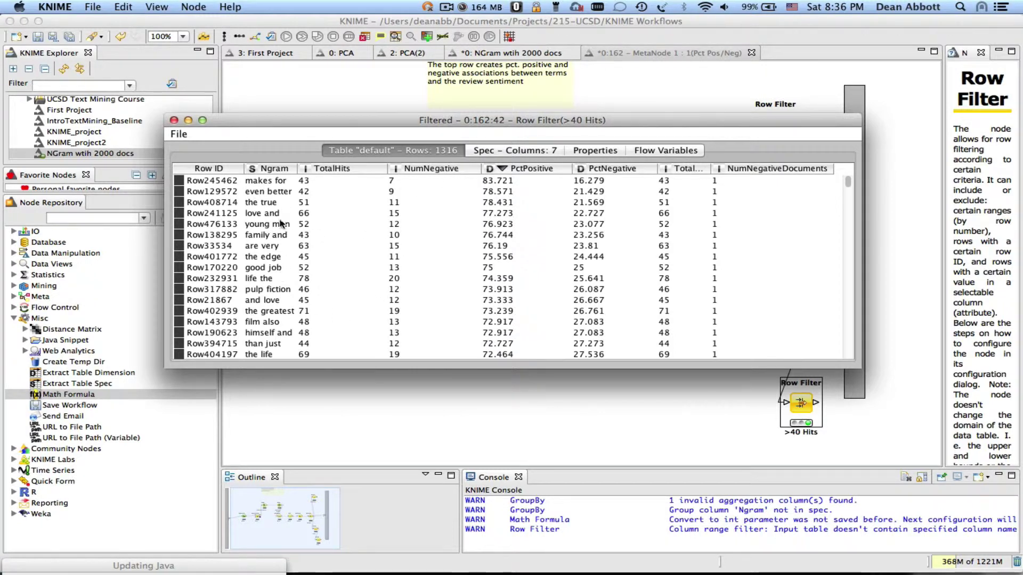
left_click(611, 169)
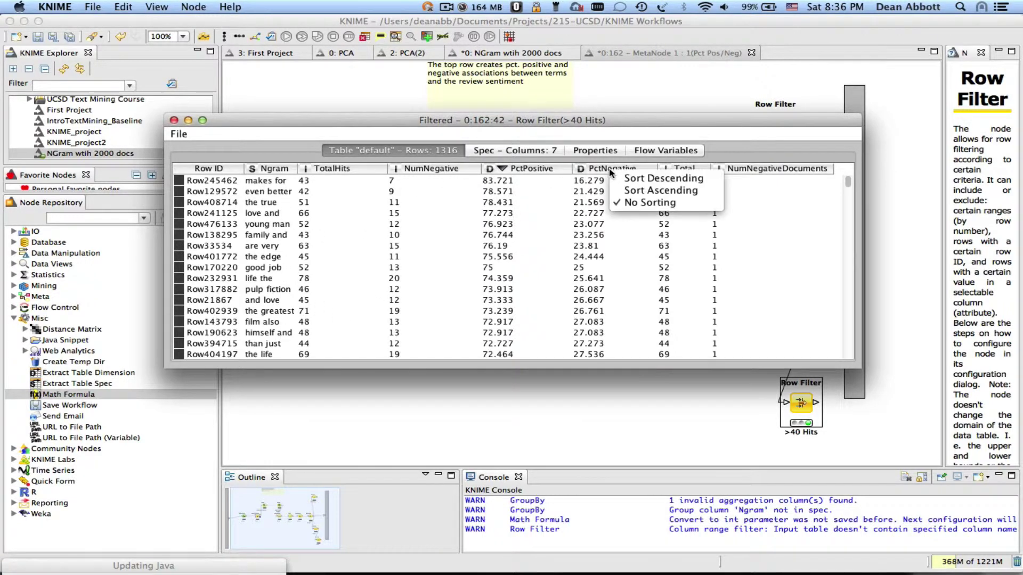
left_click(627, 180)
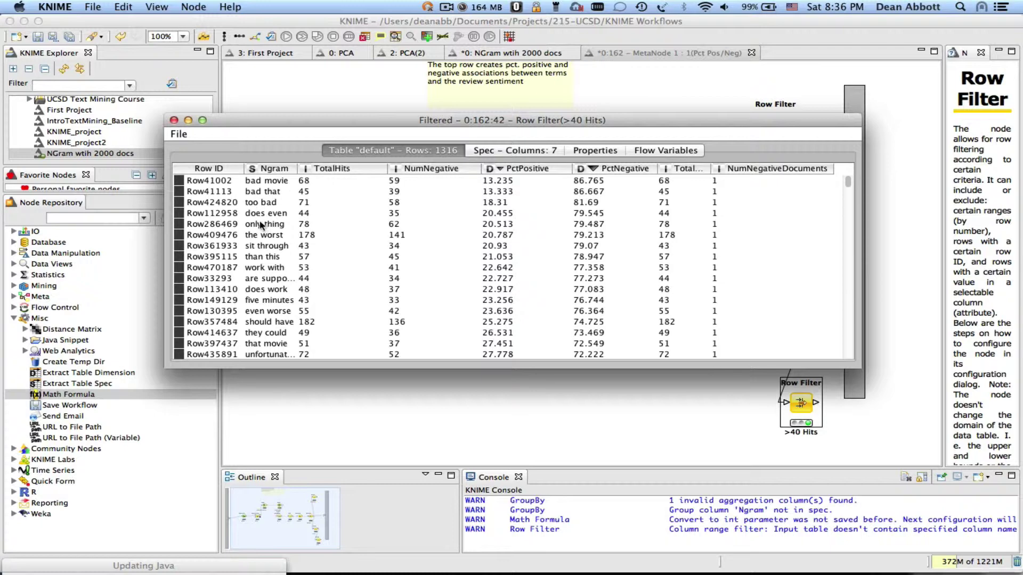
Close the Filtered table window to return to the Pct Pos/Neg metanode
left_click(173, 120)
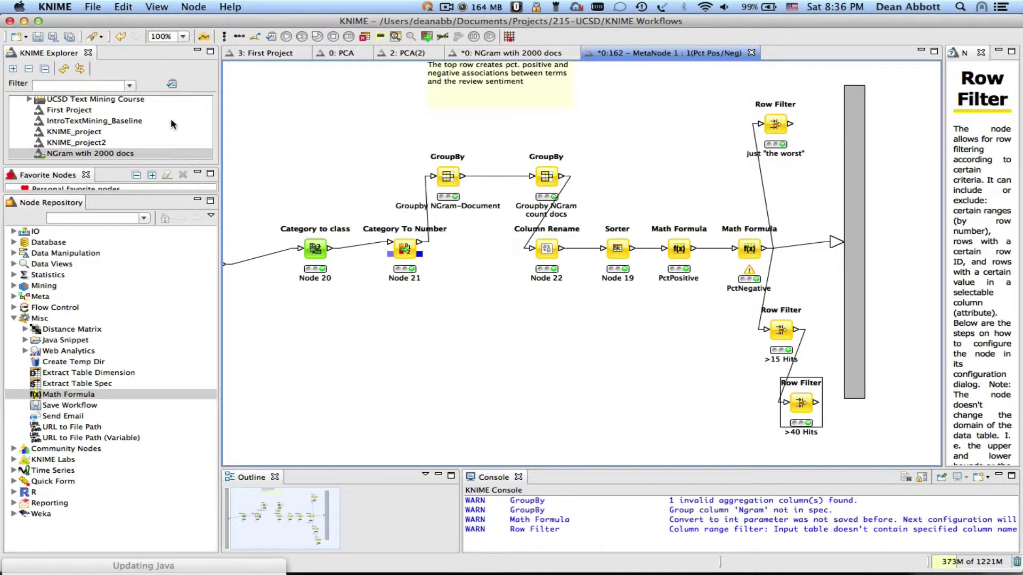